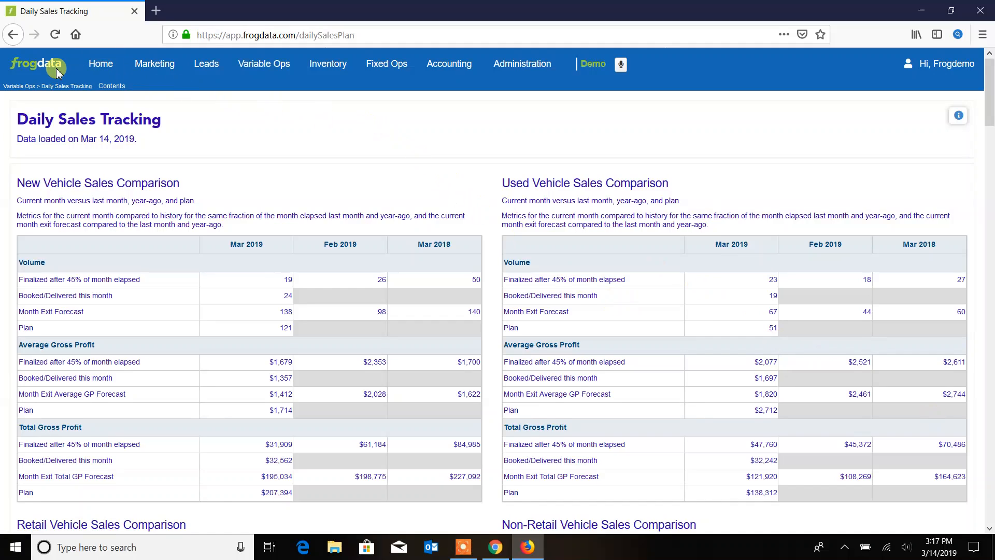
Step: Show the Daily Sales Tracking page's contents list of report sections and hide it again
left_click(240, 73)
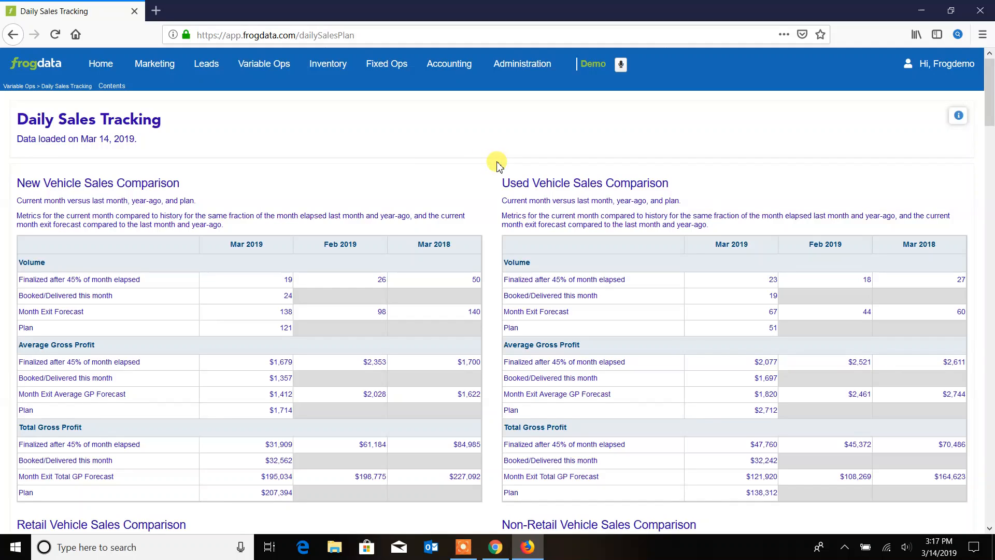
left_click(113, 87)
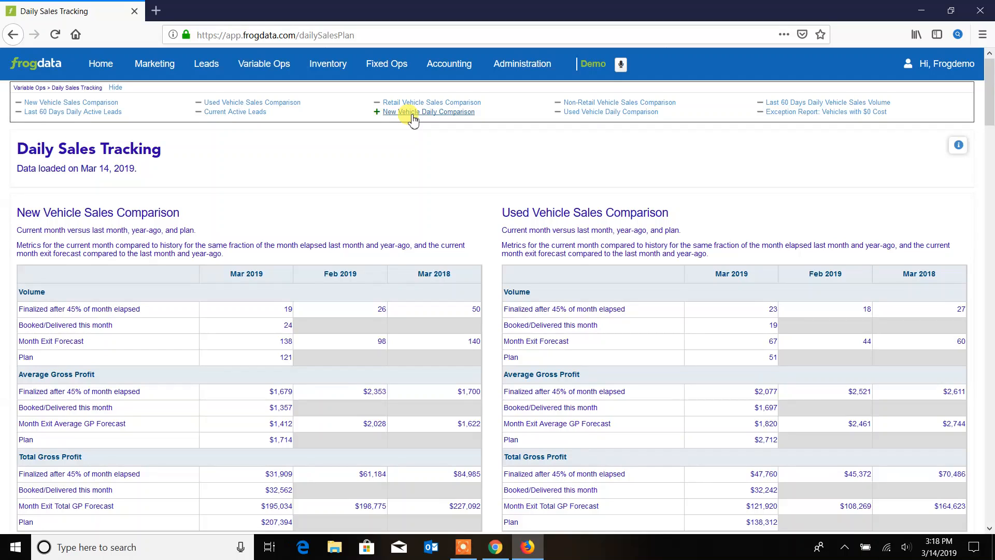
left_click(115, 88)
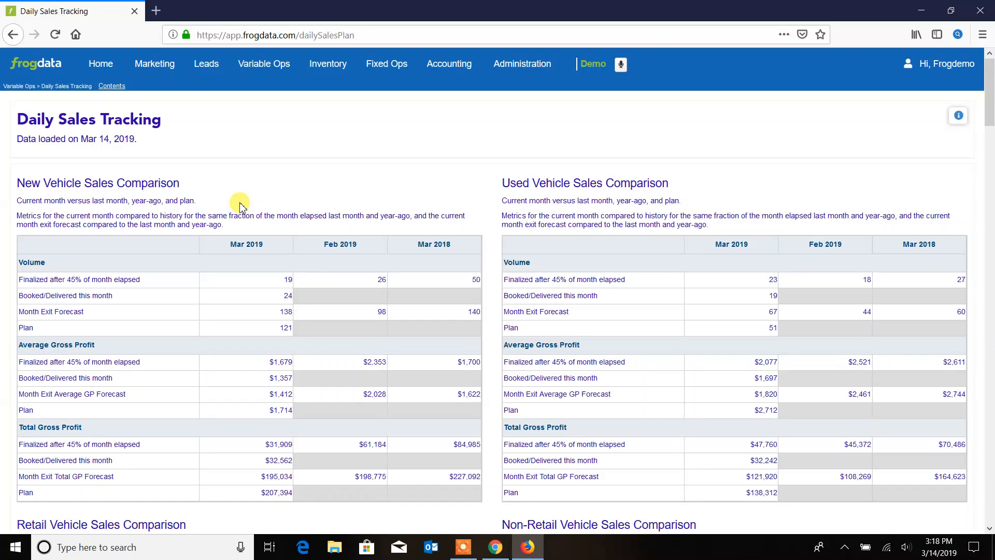
Step: Review the New, Used, Retail and Non-Retail Vehicle Sales Comparison tables
scroll(273, 317, "down", 5)
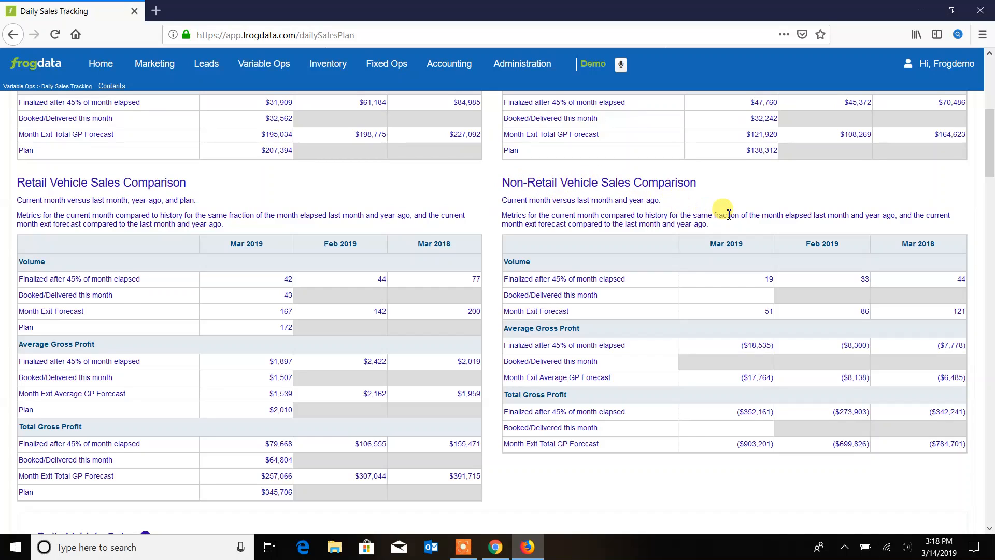
scroll(729, 214, "up", 7)
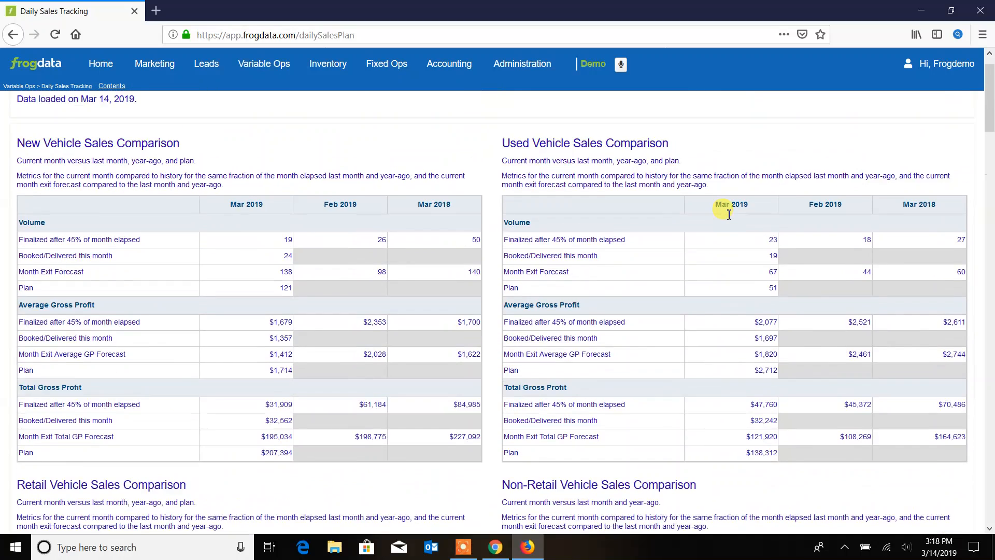
scroll(729, 215, "down", 1)
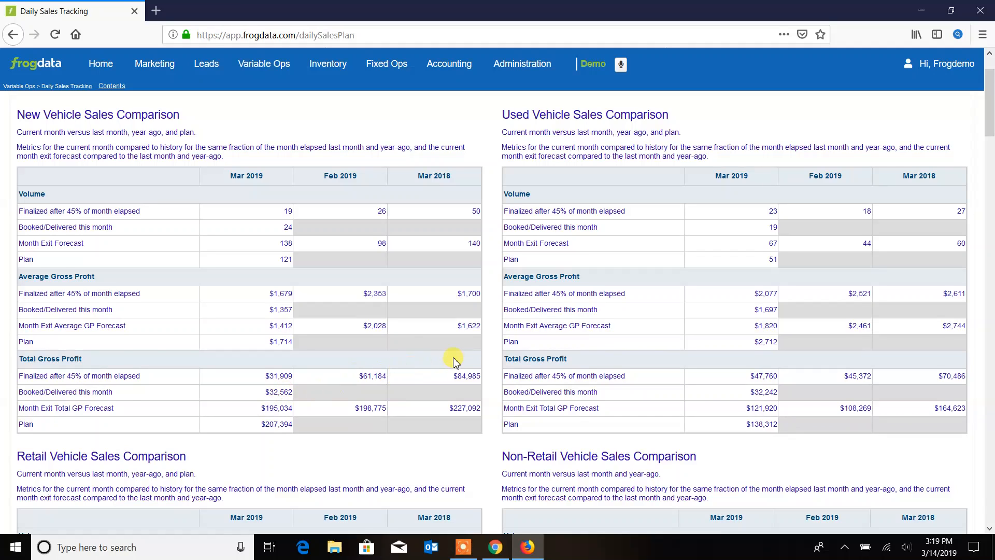
scroll(453, 362, "down", 2)
scroll(454, 361, "down", 5)
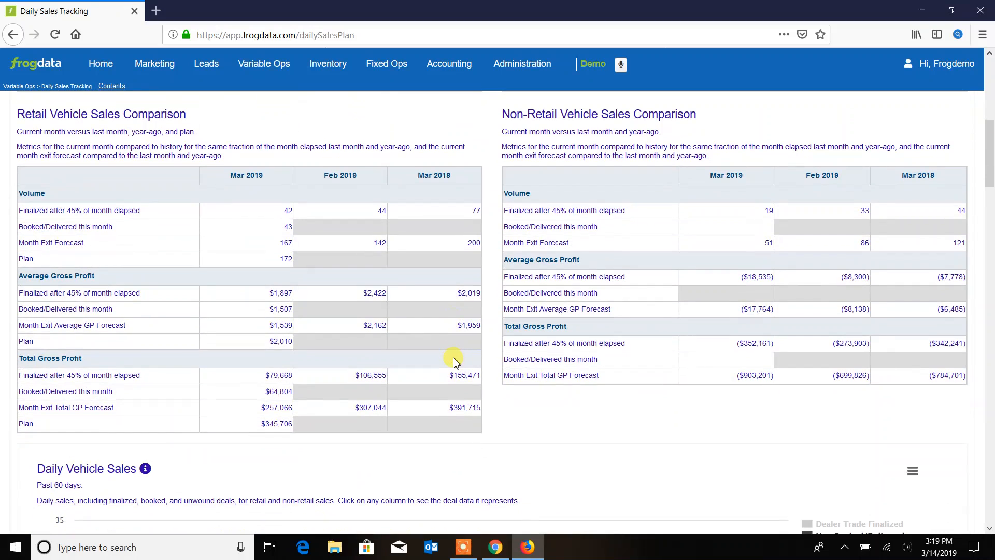
Step: Hide the Wholesale Finalized, Used Finalized and Used Booked/Delivered series in the Daily Vehicle Sales chart
scroll(453, 361, "down", 5)
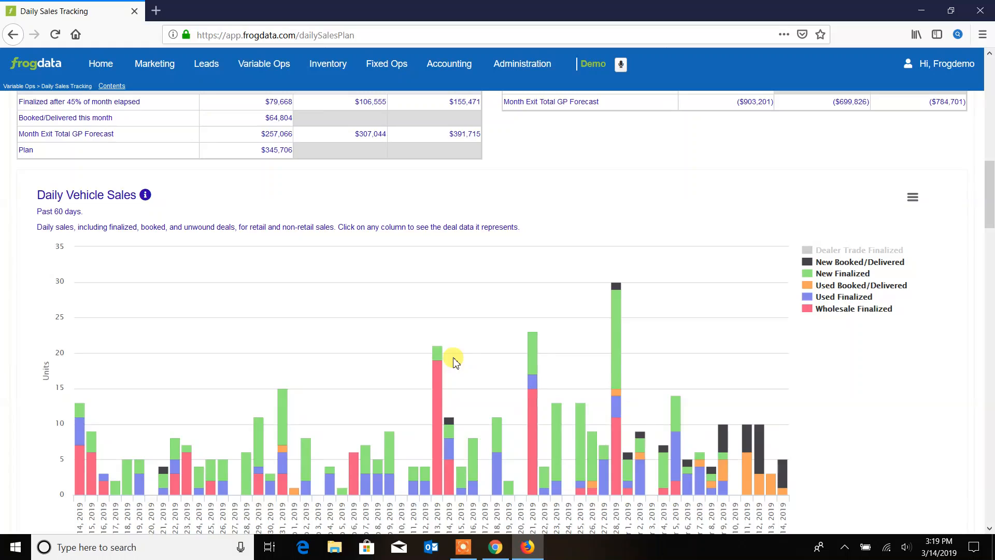
scroll(456, 361, "down", 1)
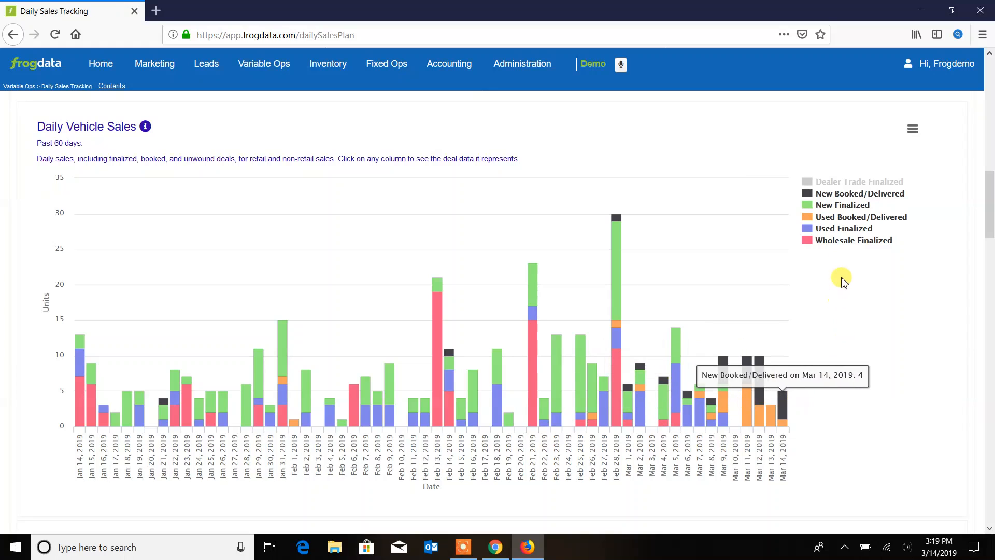
left_click(845, 243)
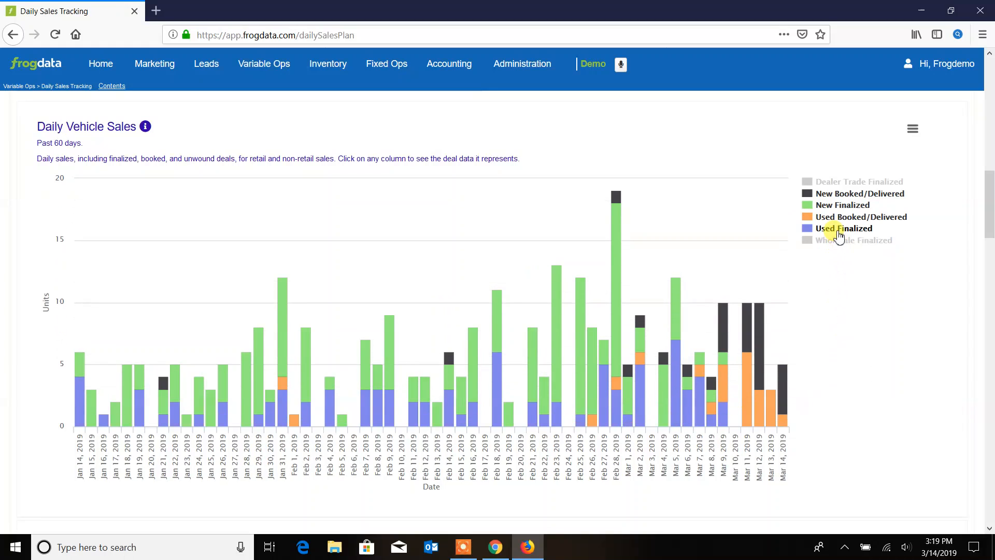
left_click(841, 229)
left_click(841, 221)
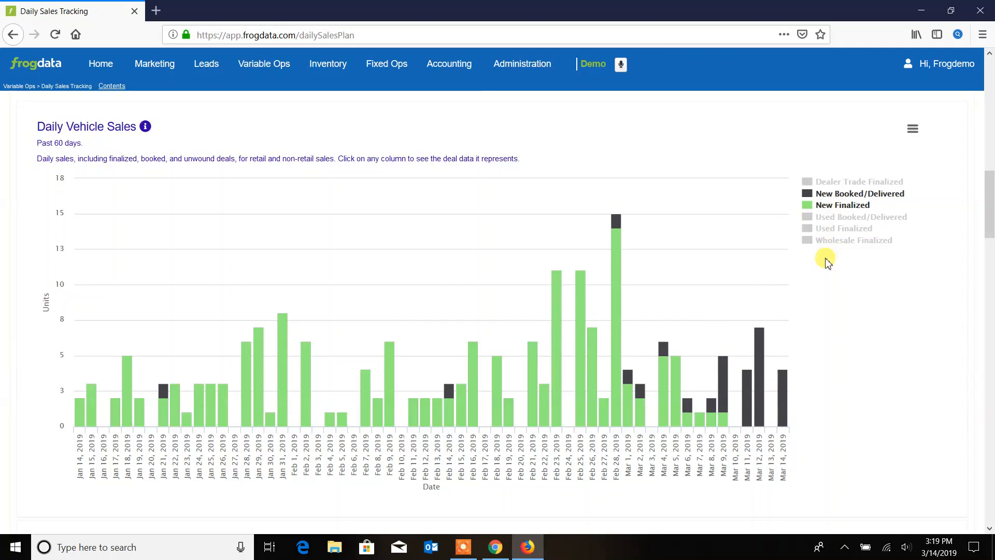
Step: View the deal details behind the New Booked/Delivered column for Feb 14, 2019, and close them
mouse_move(783, 393)
mouse_move(449, 394)
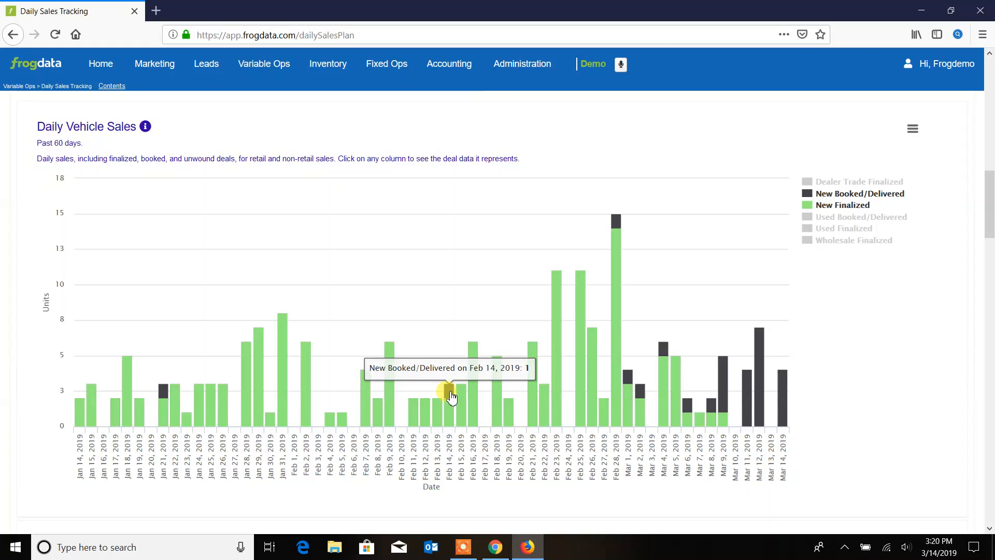
left_click(450, 395)
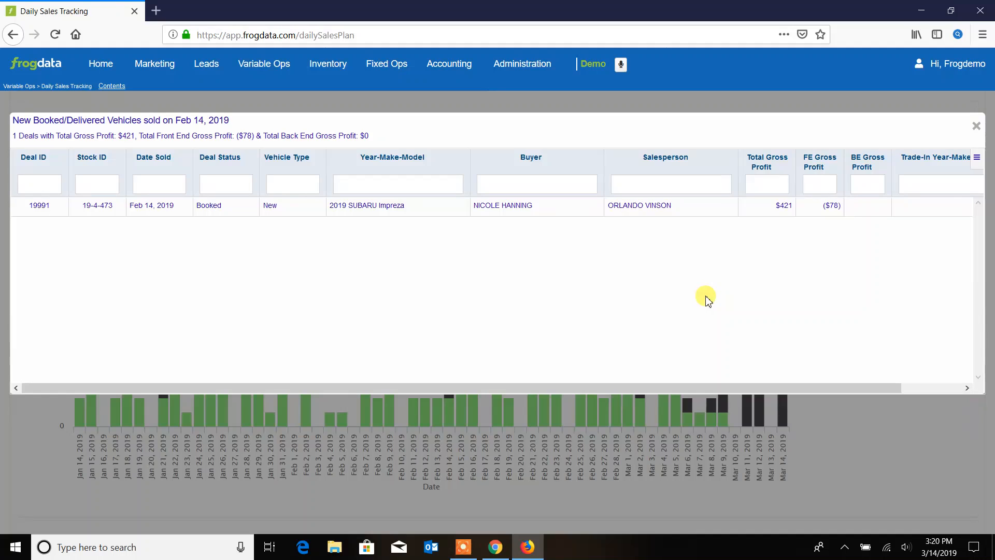
left_click(977, 127)
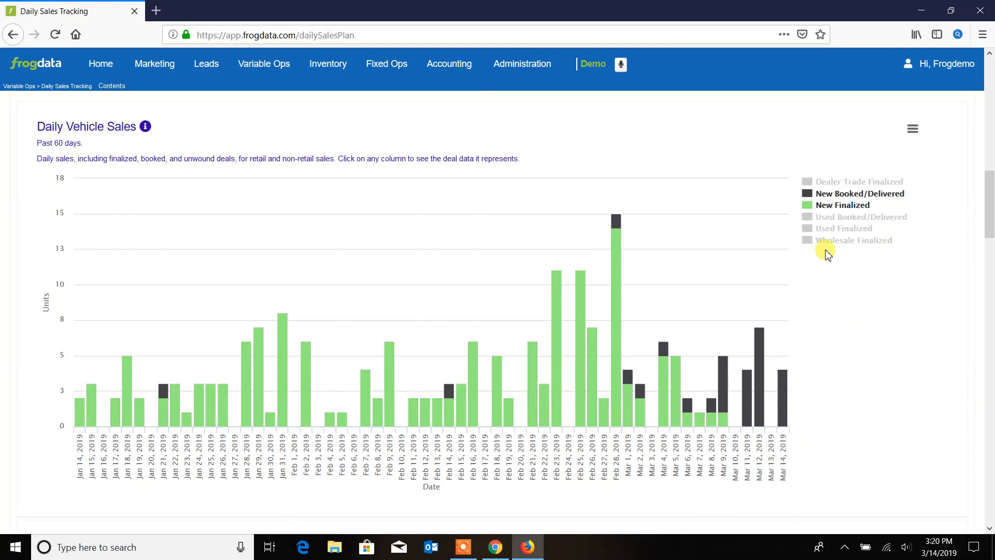
Step: Show only the Used Booked/Delivered and Used Finalized series, and view the deals behind the Mar 11, 2019 Used Booked/Delivered column
left_click(842, 206)
left_click(844, 195)
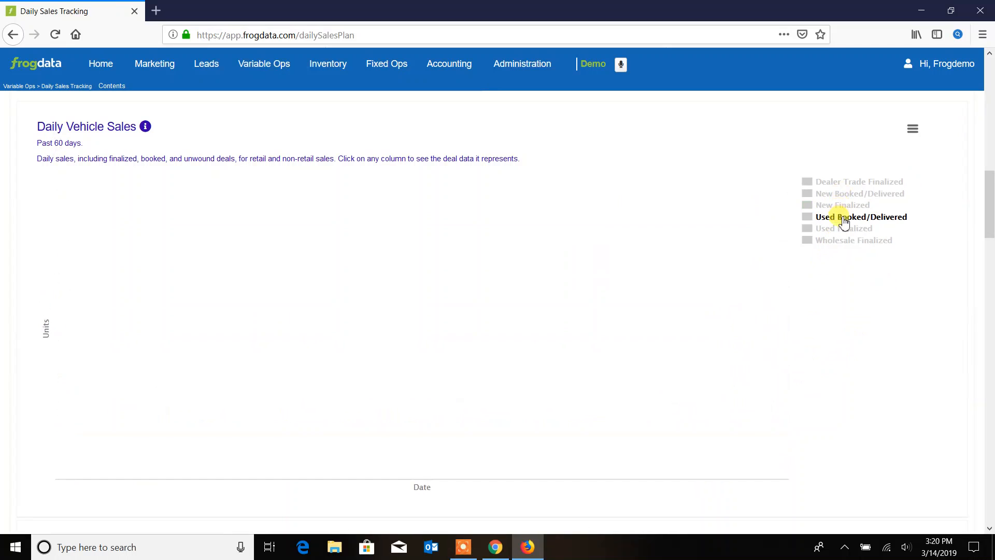
left_click(843, 218)
left_click(844, 229)
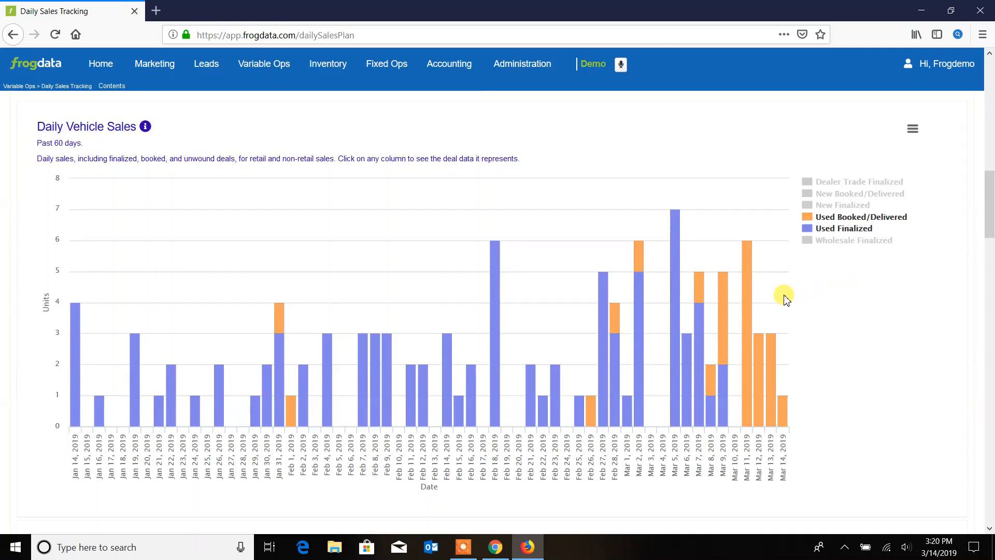
left_click(750, 344)
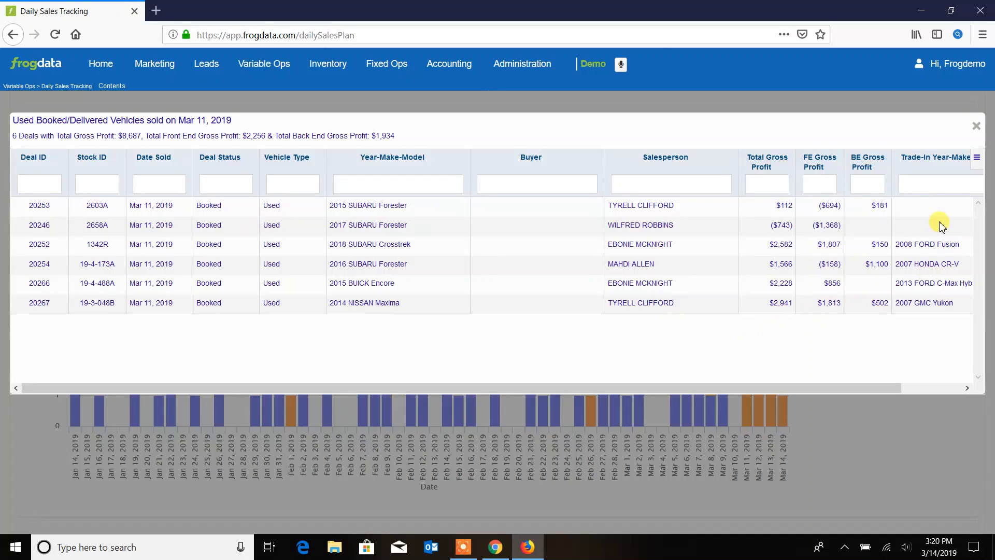
left_click(976, 126)
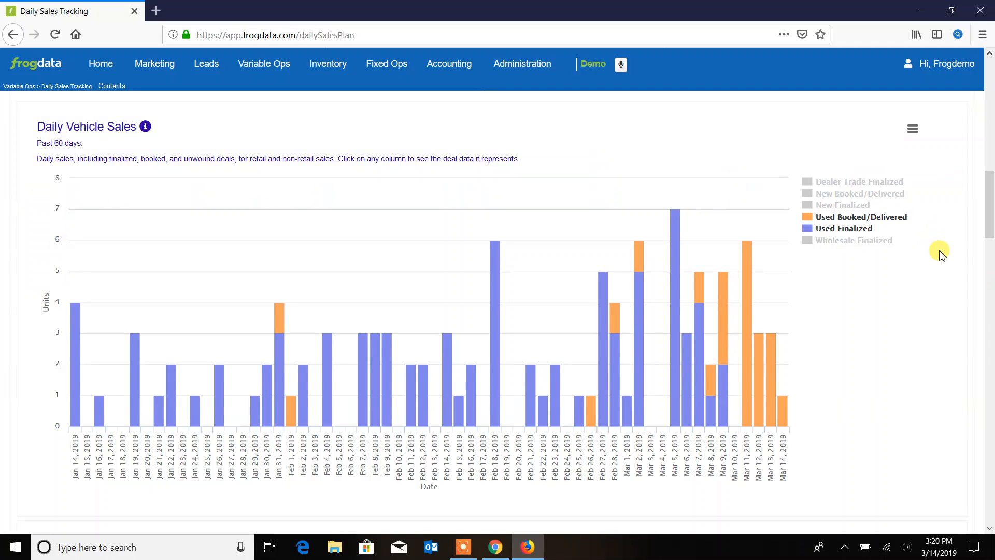
Step: Limit the Daily Active Leads chart to the New Vehicle Lead without Appointment and New Vehicle Lead with Appointment series
scroll(940, 251, "down", 5)
scroll(942, 254, "down", 2)
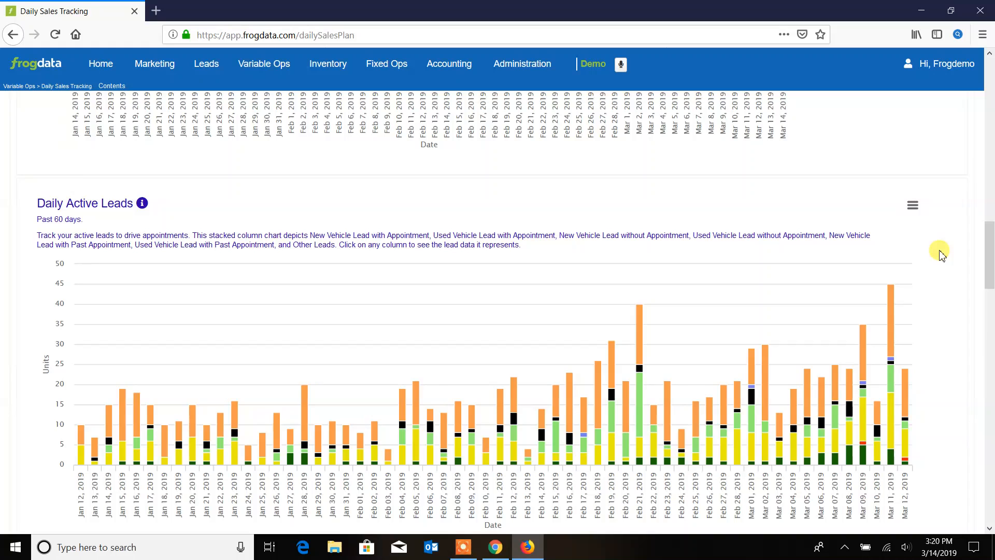
scroll(941, 254, "down", 2)
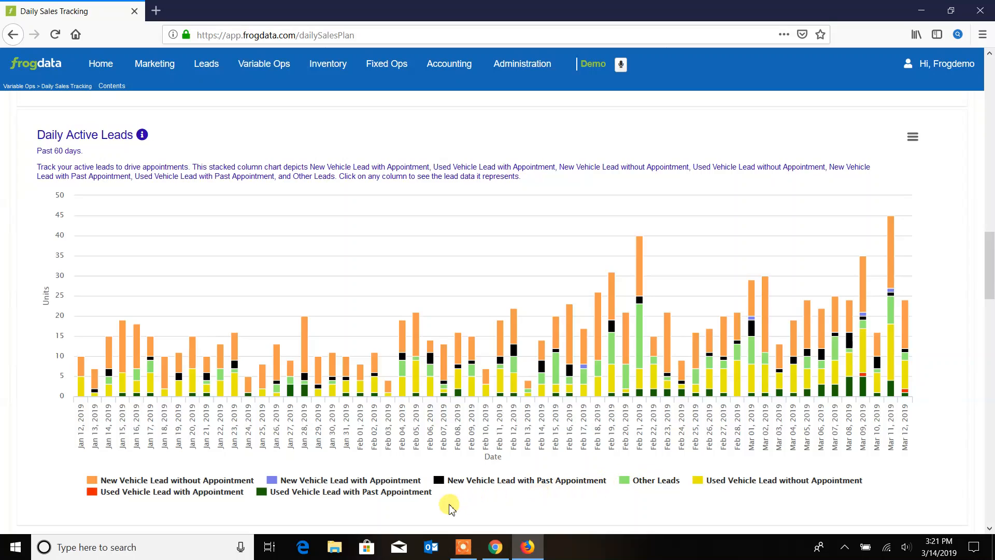
left_click(647, 483)
left_click(777, 482)
left_click(381, 491)
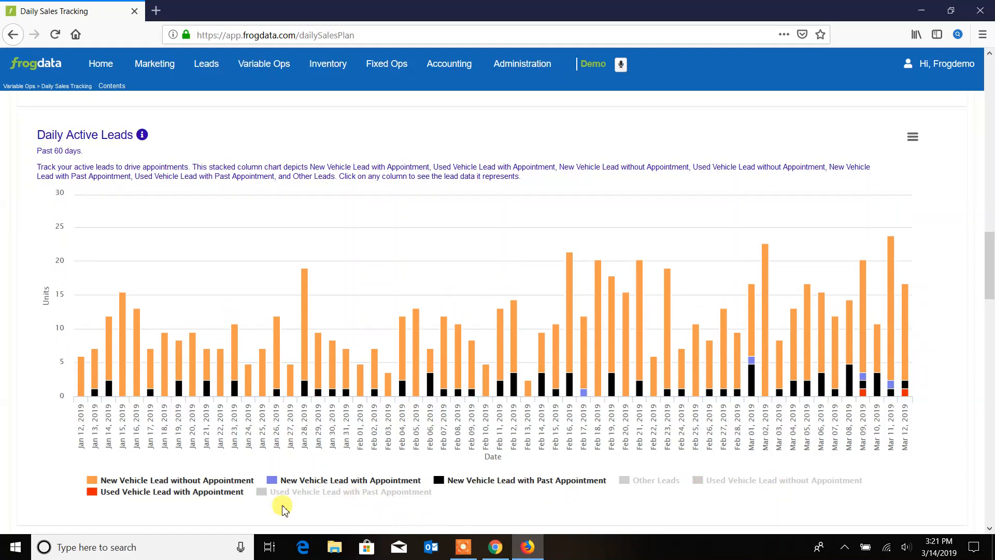
left_click(205, 494)
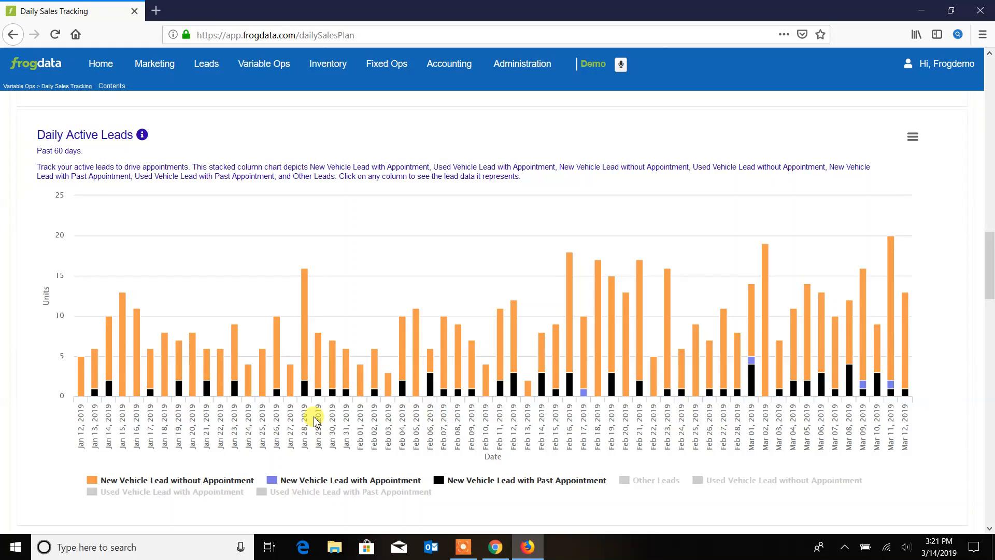
left_click(518, 485)
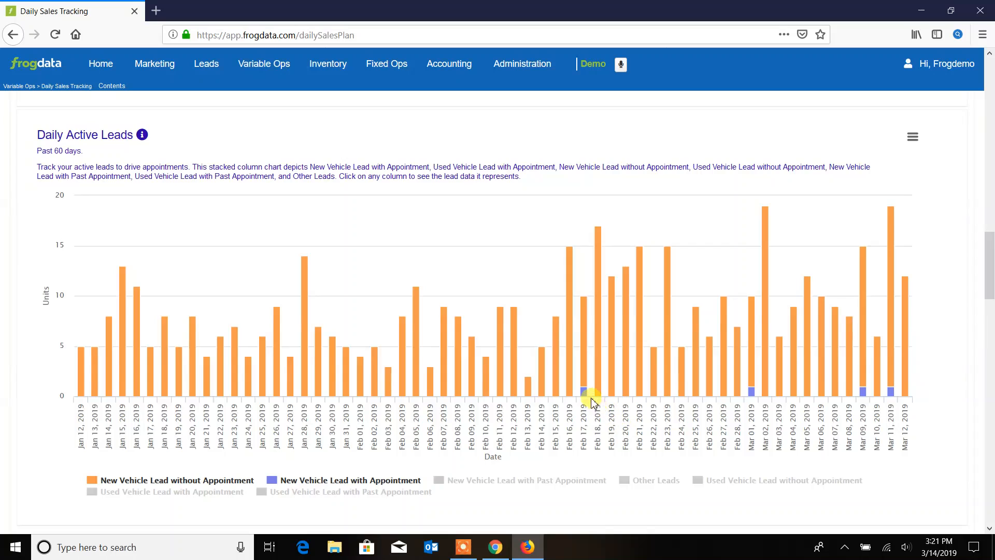
Step: View the lead details behind the New Vehicle Lead with Appointment column for Mar 01, 2019, and close them
mouse_move(753, 395)
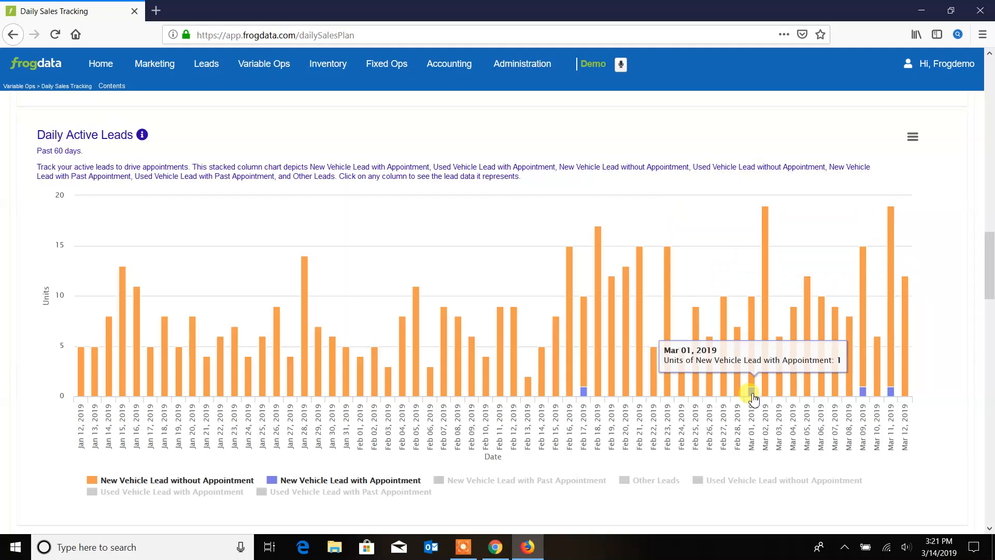
left_click(751, 393)
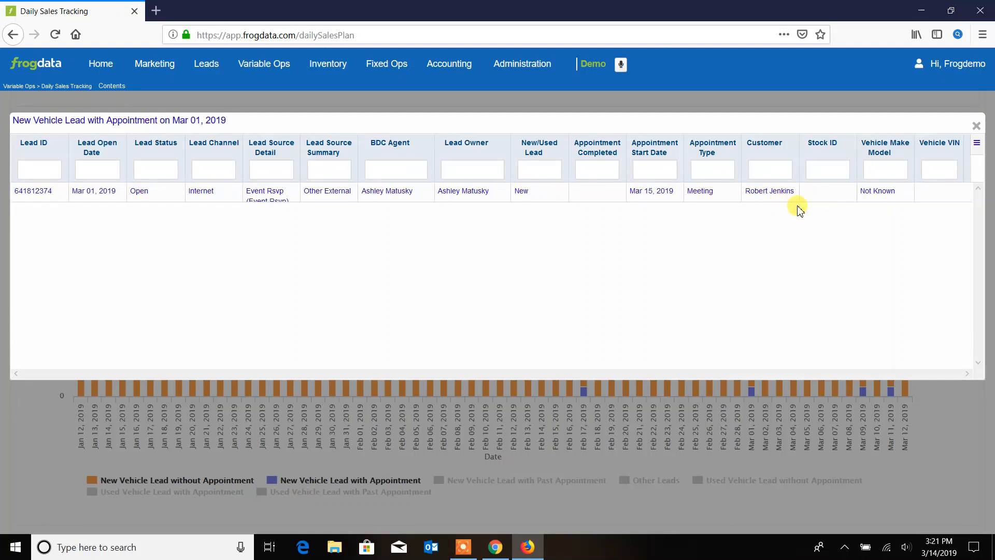
left_click(976, 127)
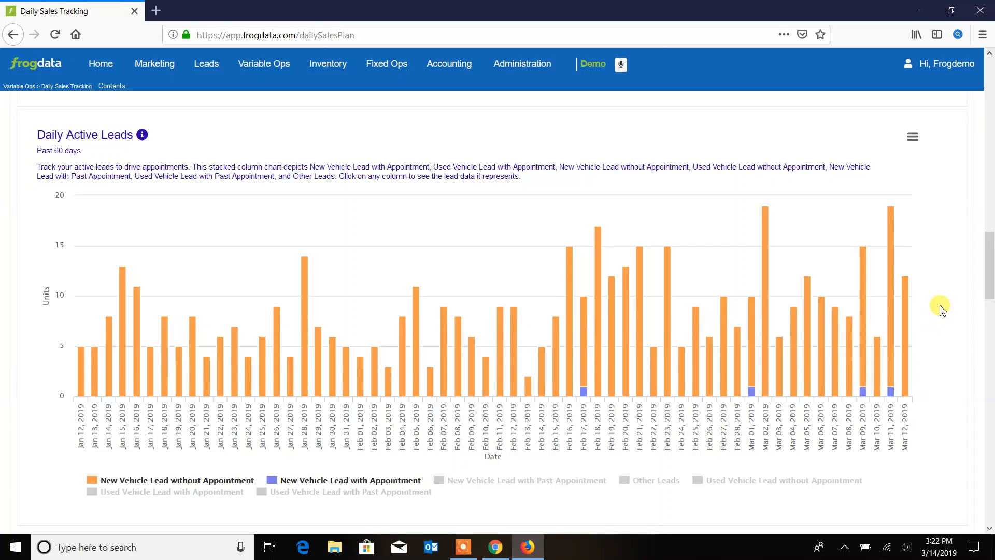
Step: Filter the Current Active Leads table by the lead owner's first name
scroll(942, 310, "down", 7)
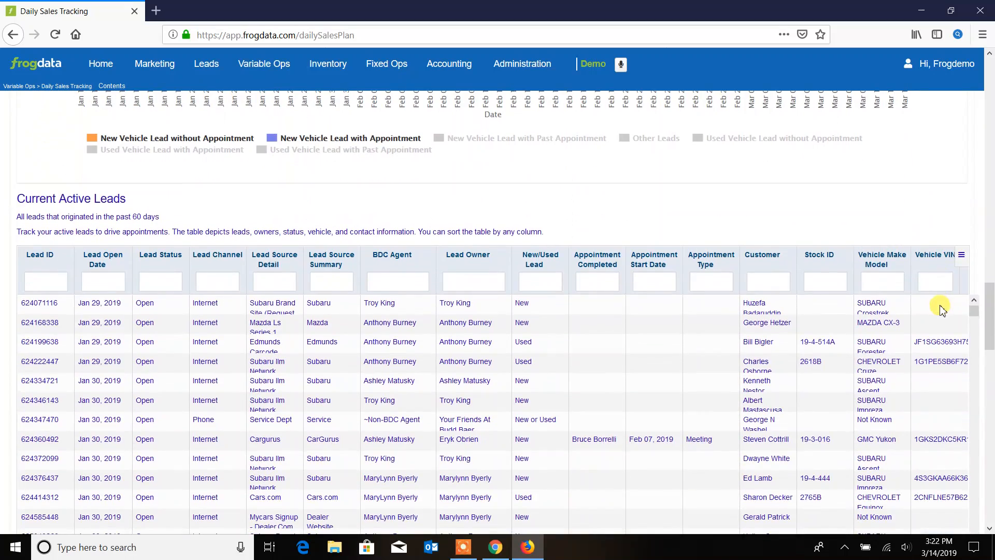
scroll(942, 309, "up", 8)
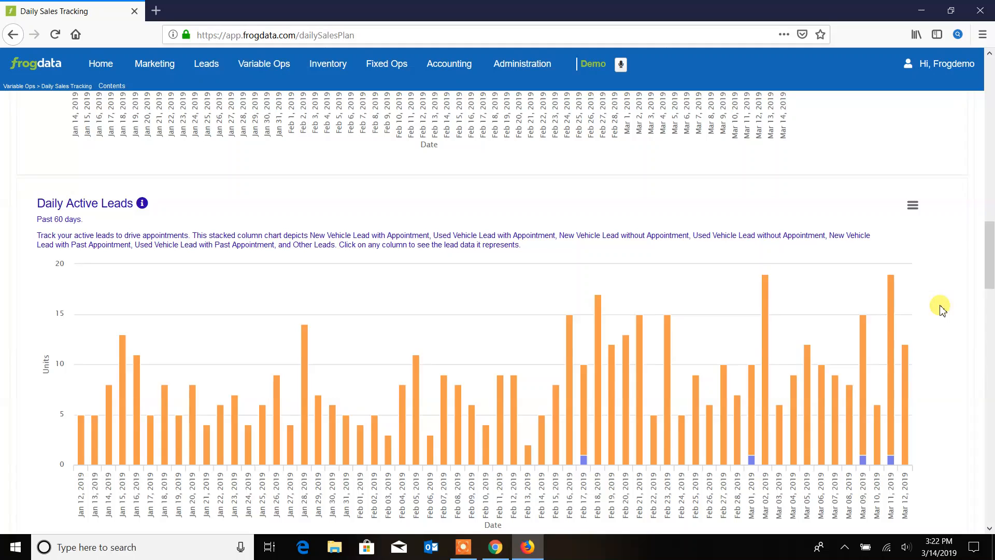
scroll(942, 310, "down", 7)
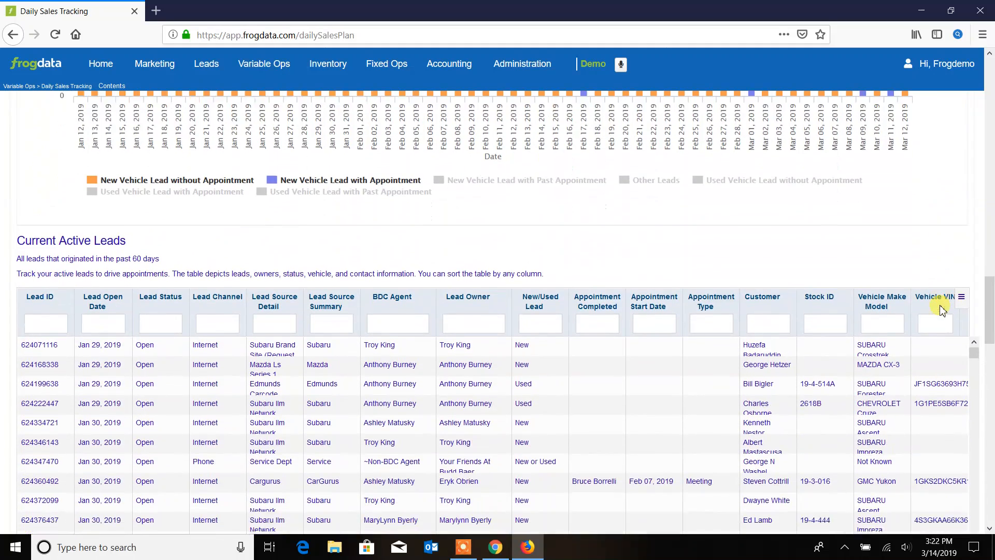
scroll(942, 309, "down", 1)
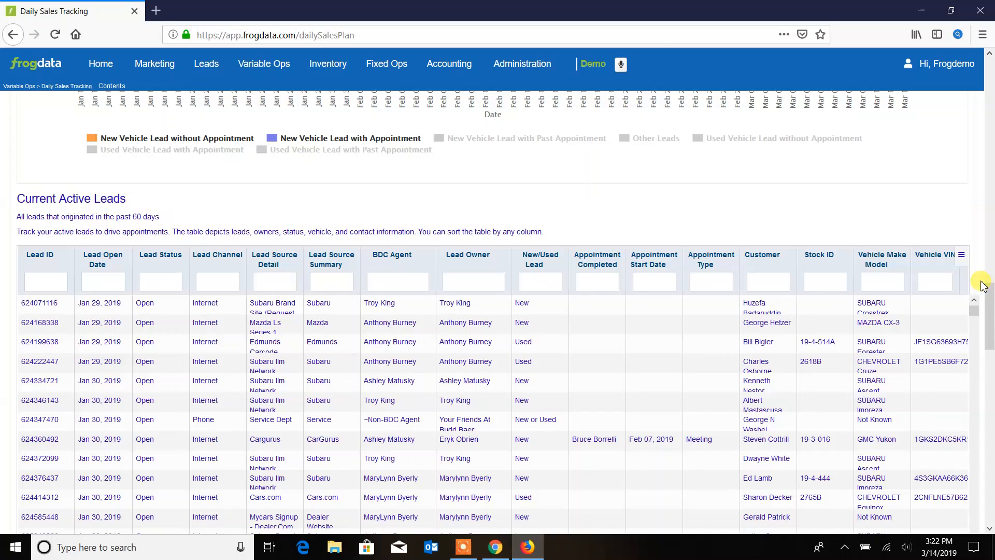
left_click(458, 280)
type("troy")
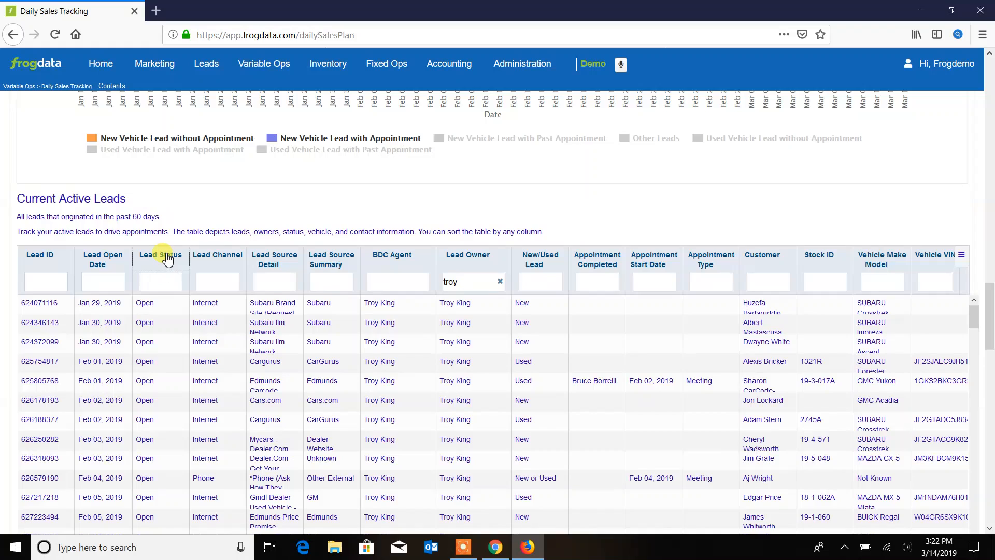
left_click(161, 283)
type("c")
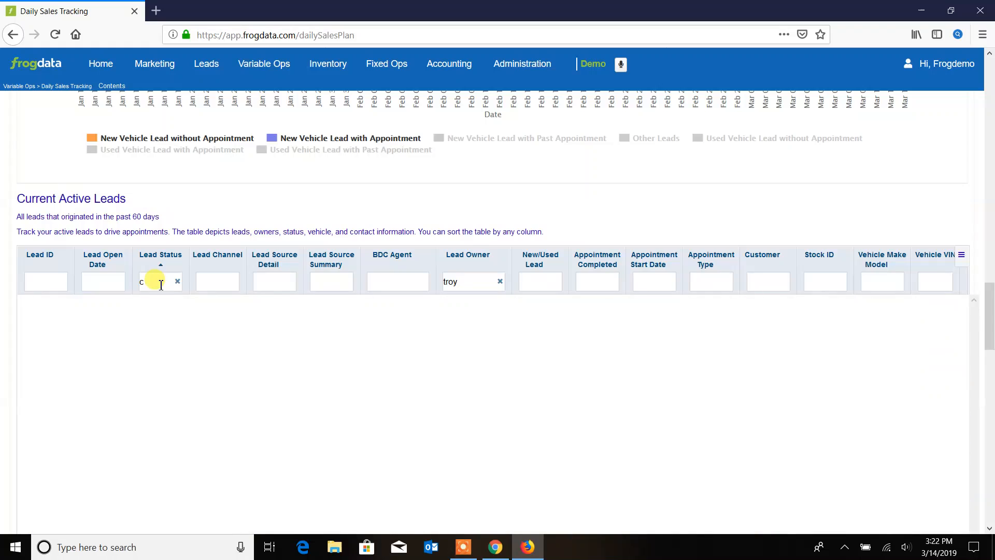
type("loser")
key("BackSpace")
key("BackSpace")
key("BackSpace")
key("BackSpace")
key("BackSpace")
key("BackSpace")
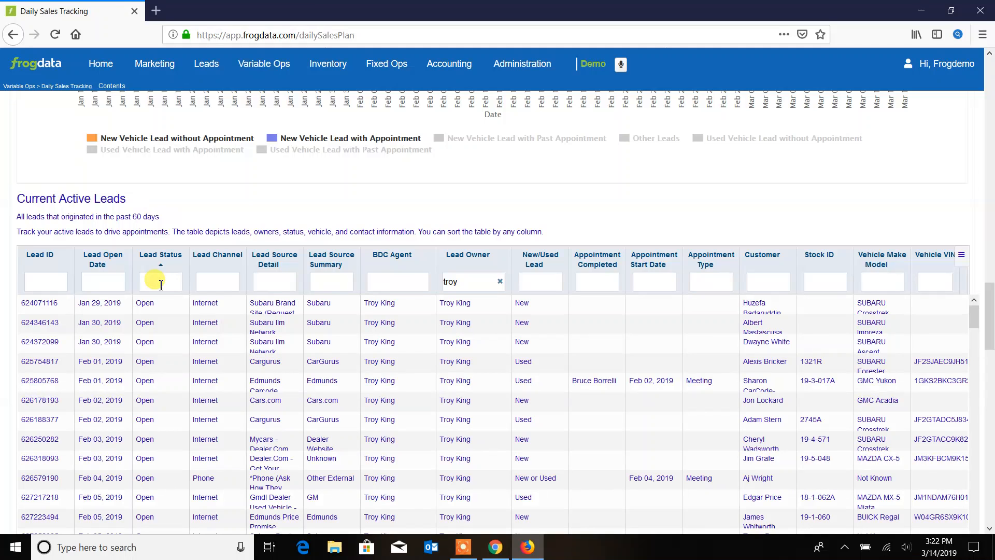
Step: Try filtering the Current Active Leads table by the lead status "open" and clear that status filter
type("open")
left_click(177, 281)
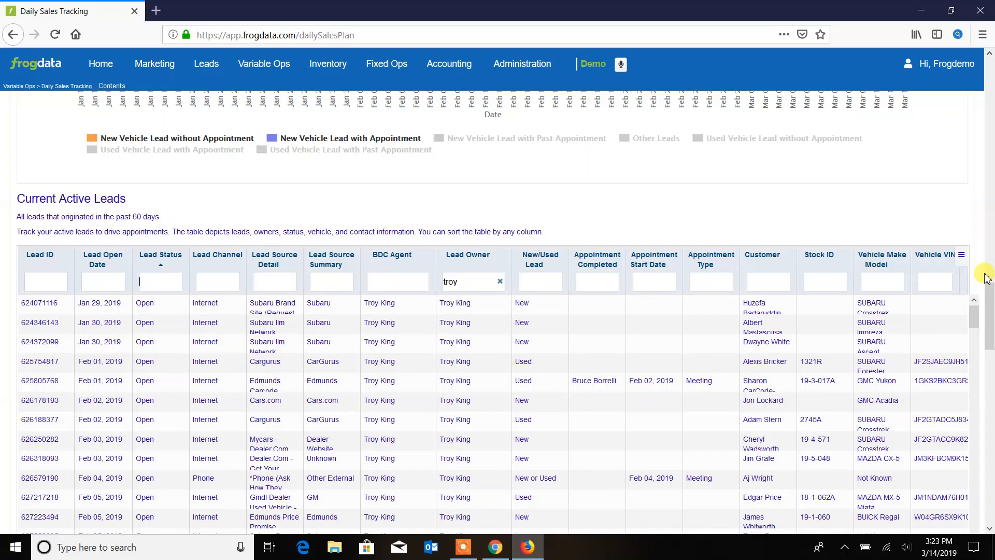
scroll(985, 277, "down", 2)
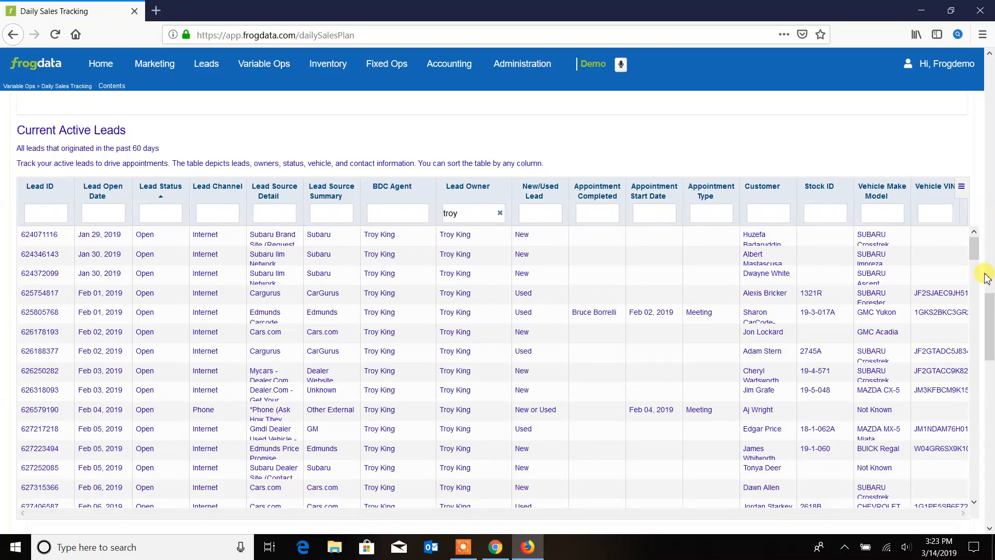
Step: View the Current Active Leads table's options for clearing filters, exporting data and choosing columns, and close them
left_click(963, 190)
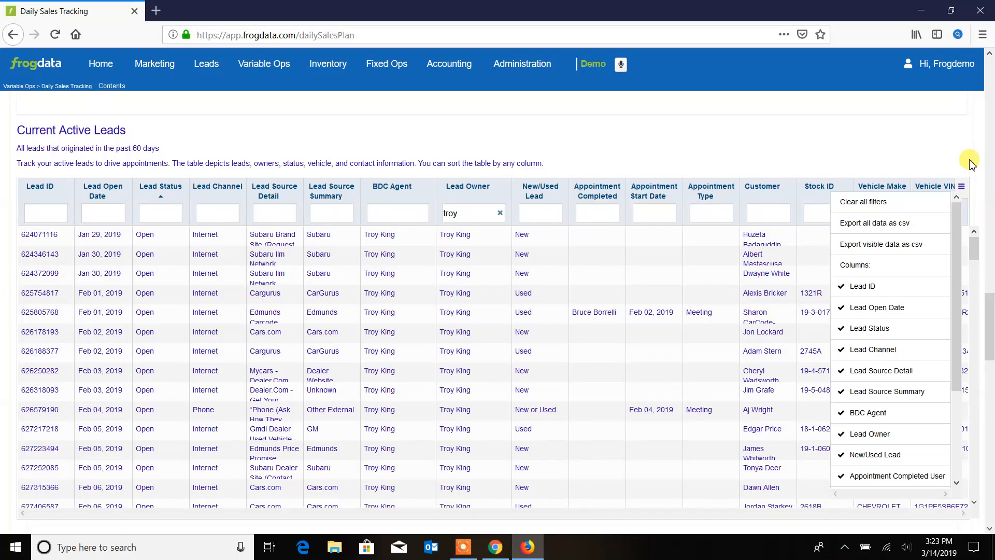
left_click(962, 186)
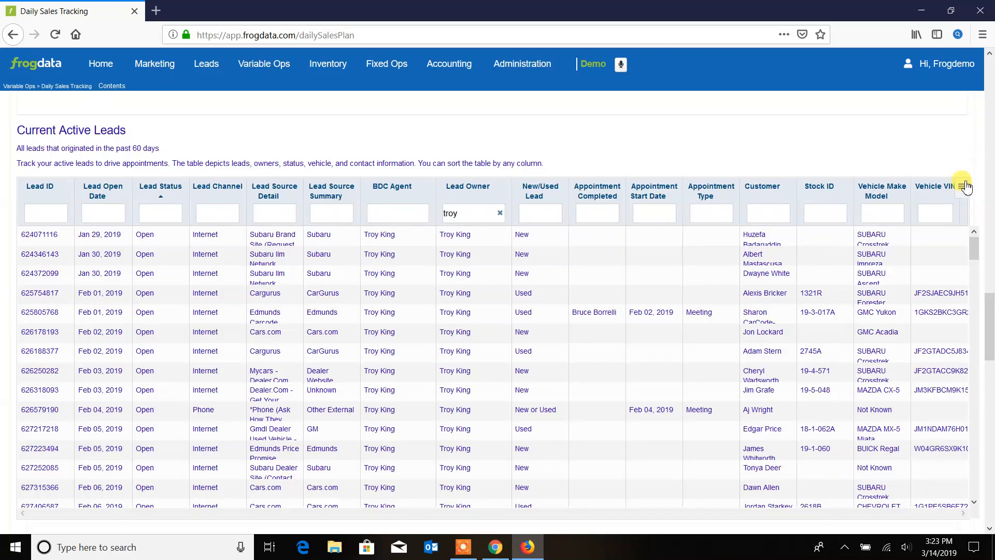
Step: Hide all five series in the New Vehicle Daily Comparison chart and inspect the month-end forecast column at Mar 31 2019
scroll(982, 288, "down", 4)
scroll(984, 291, "down", 5)
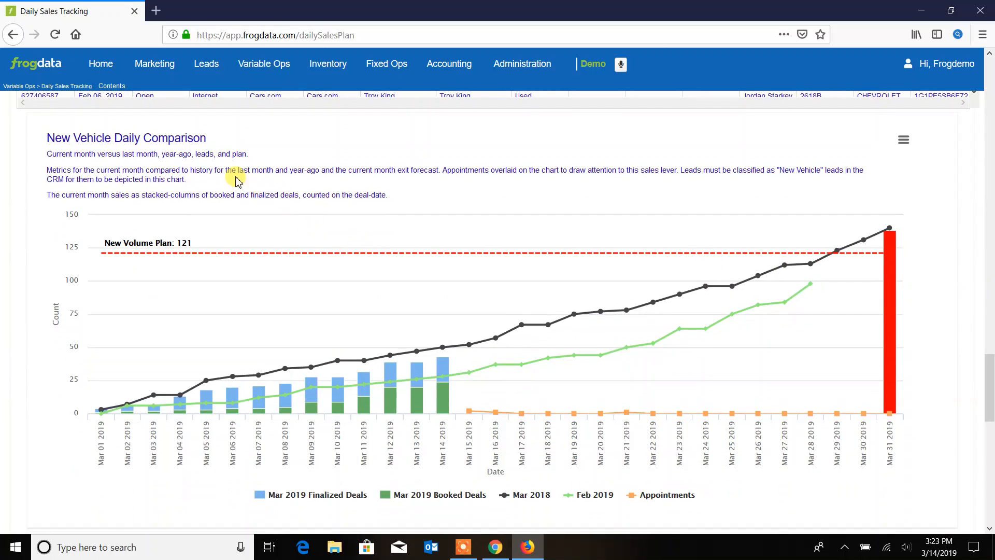
scroll(964, 280, "down", 5)
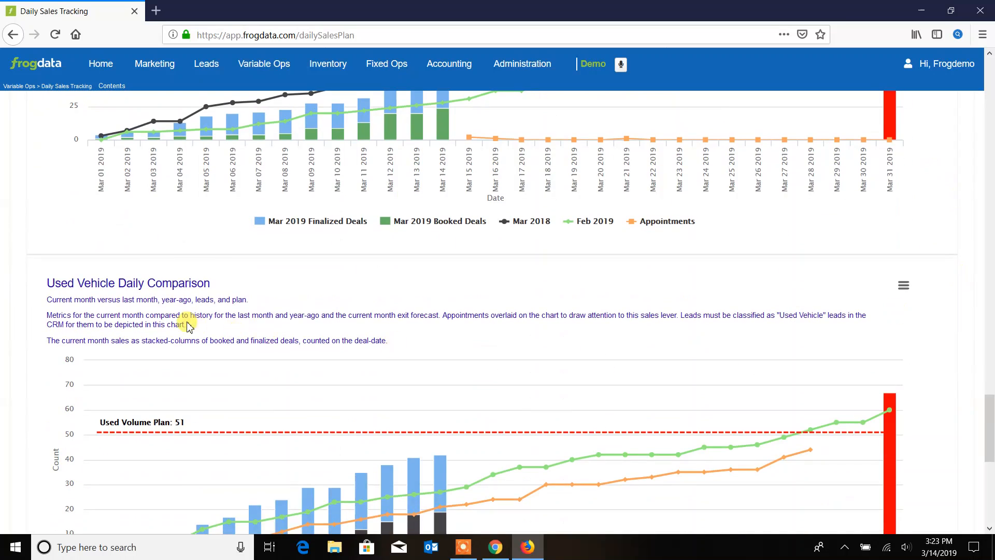
scroll(963, 356, "up", 5)
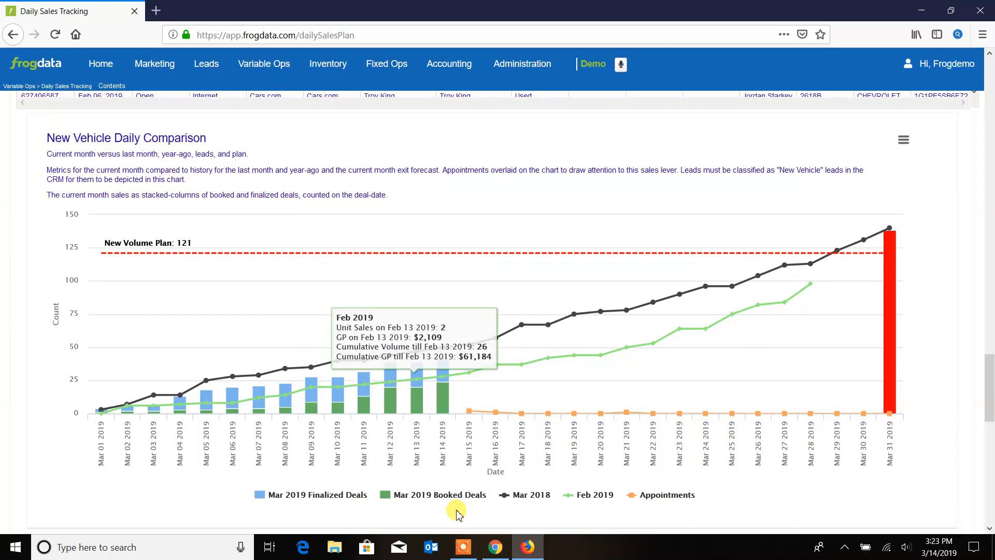
left_click(651, 499)
left_click(604, 496)
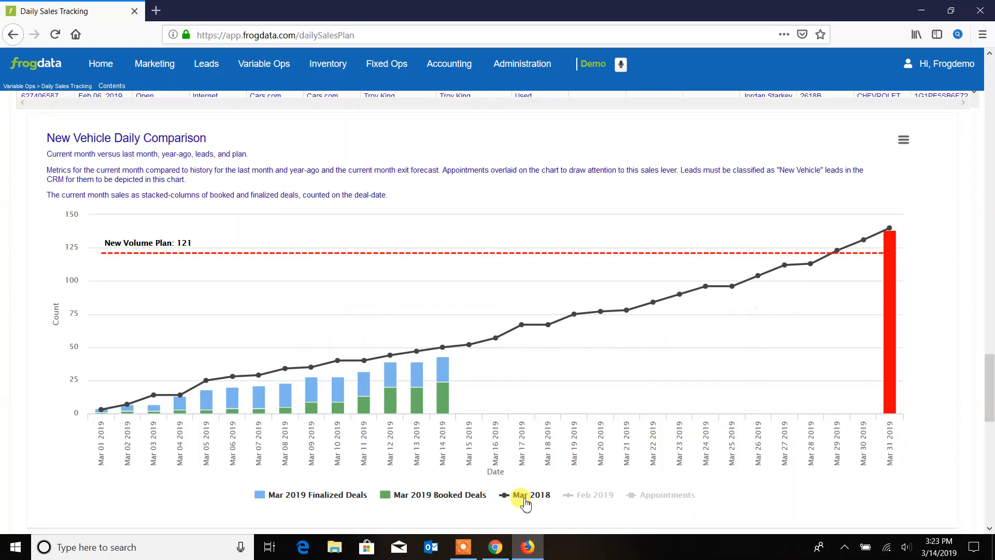
left_click(526, 497)
left_click(469, 498)
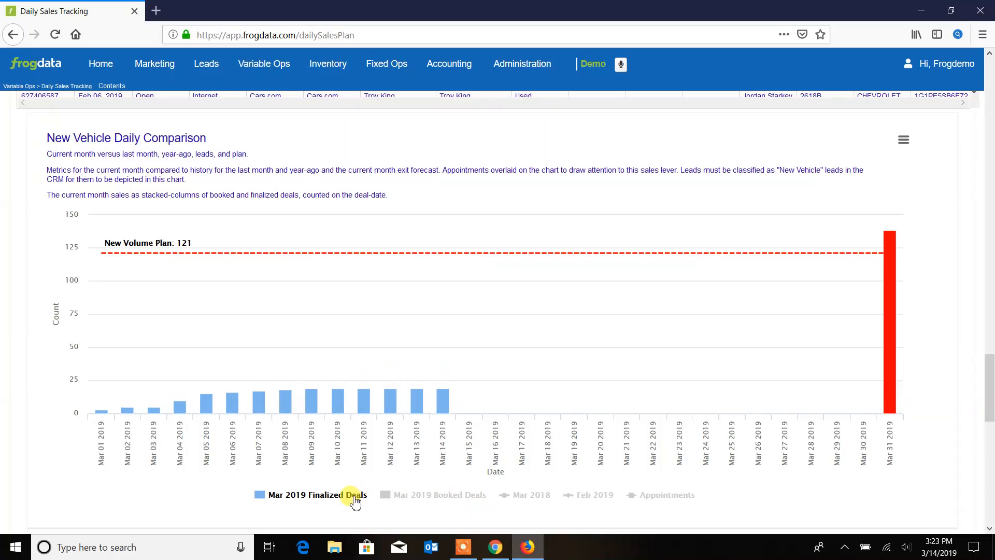
left_click(354, 498)
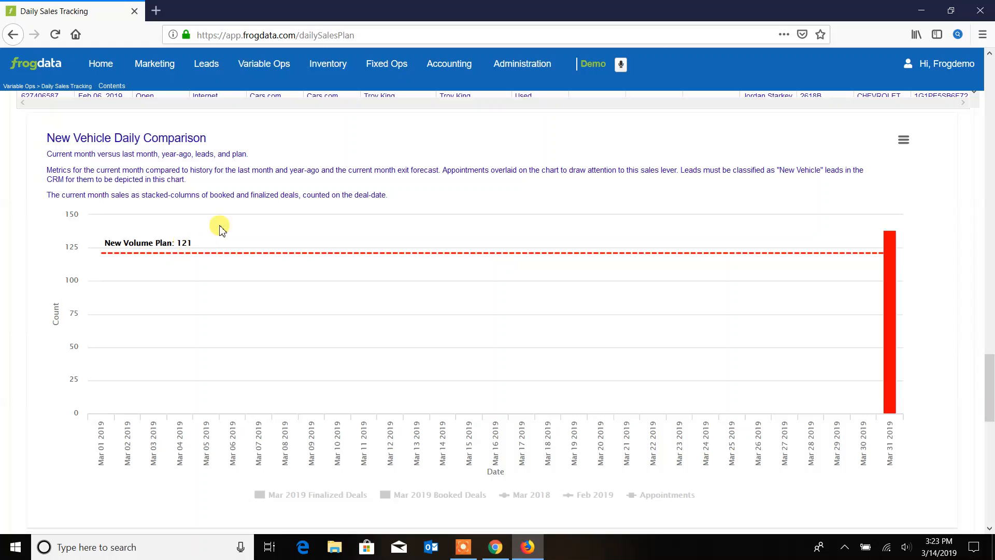
left_click(274, 68)
mouse_move(887, 270)
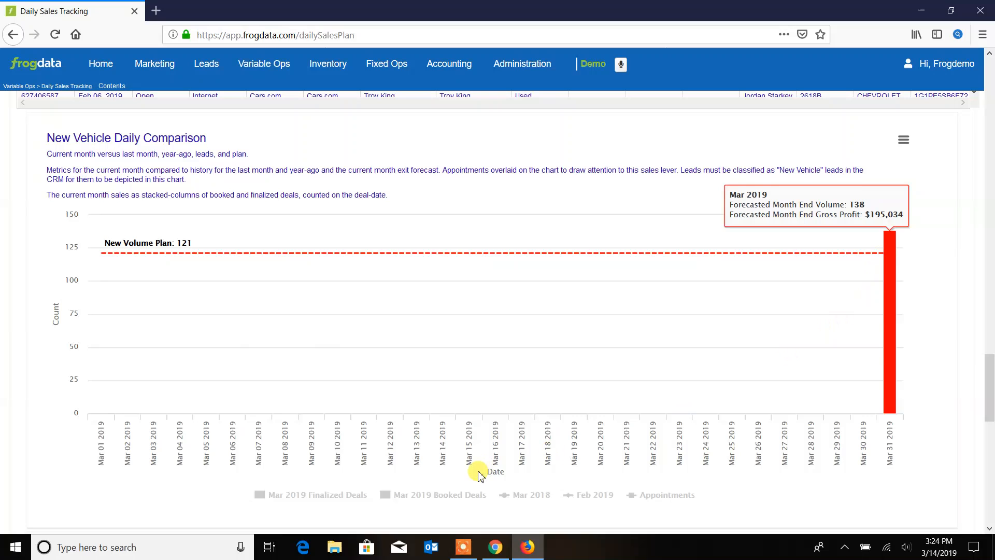
Step: Restore the Mar 2019 Finalized Deals, Mar 2019 Booked Deals, Mar 2018, Feb 2019 and Appointments series one by one in the New Vehicle chart
left_click(318, 495)
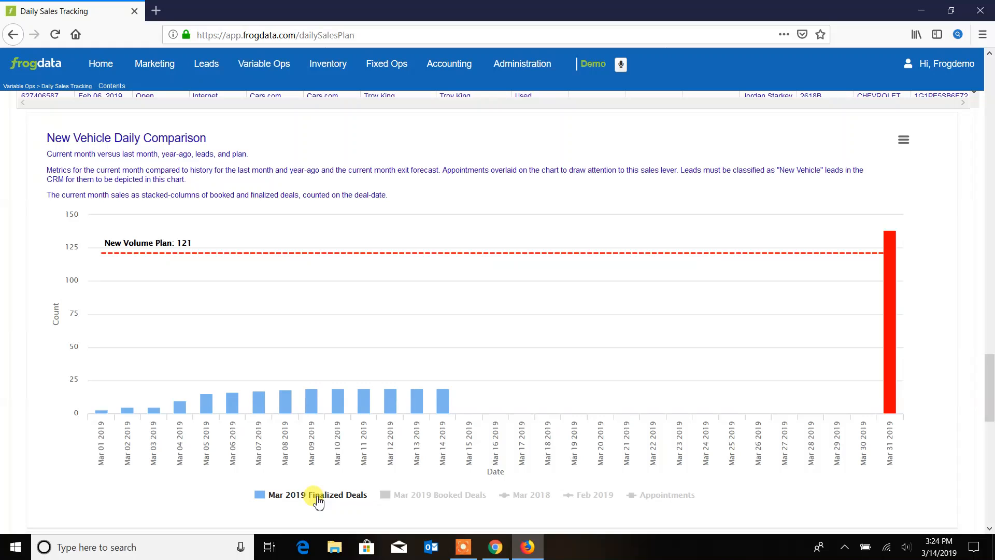
mouse_move(444, 404)
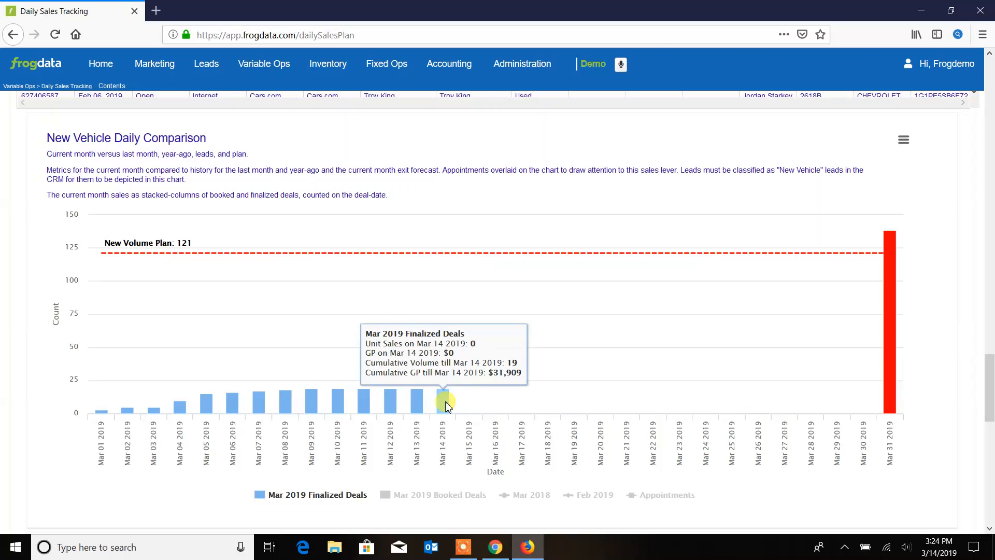
left_click(448, 497)
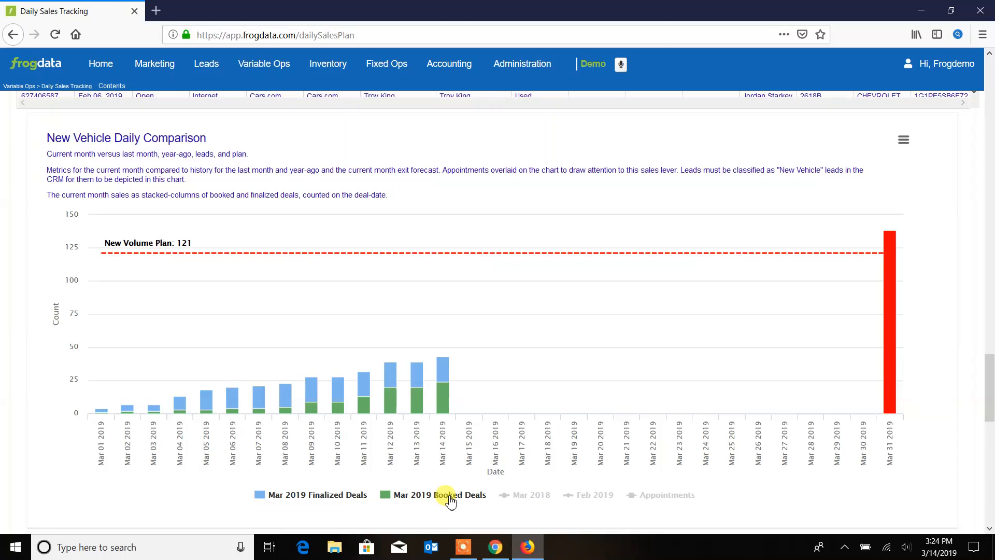
left_click(534, 500)
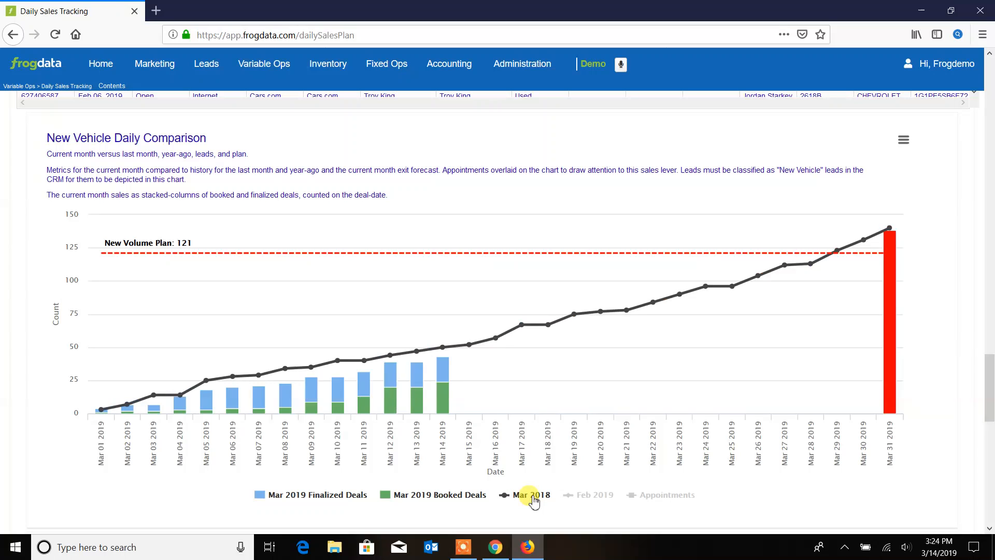
left_click(594, 501)
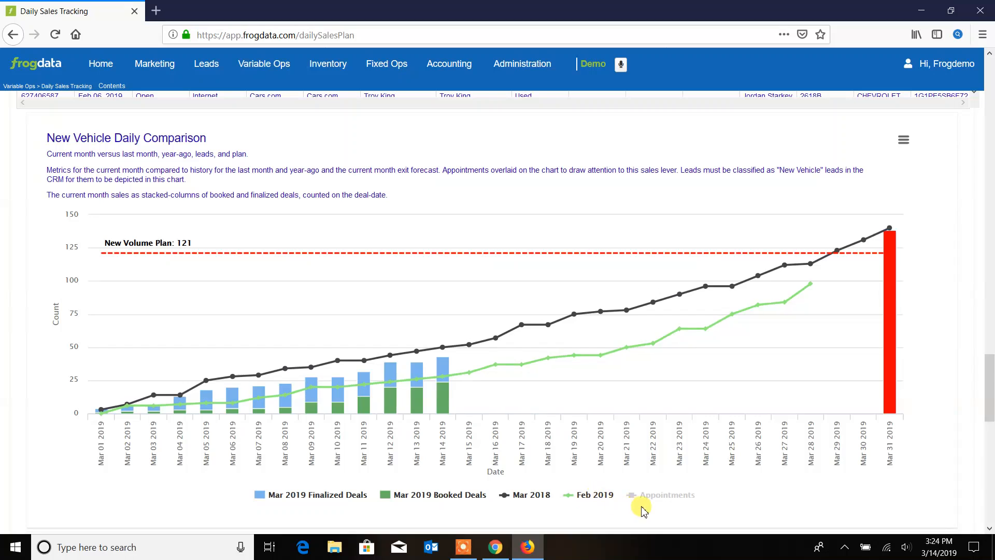
left_click(669, 499)
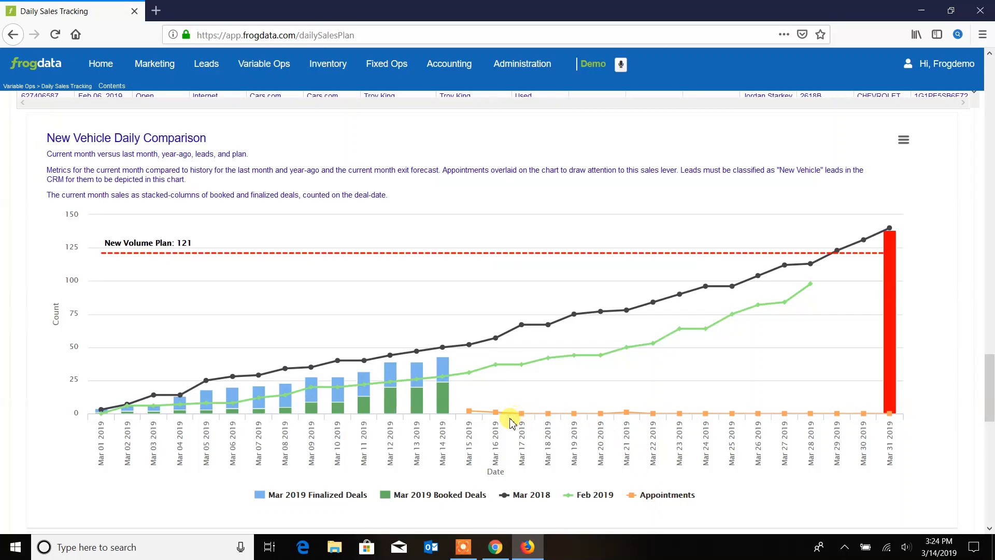
mouse_move(474, 414)
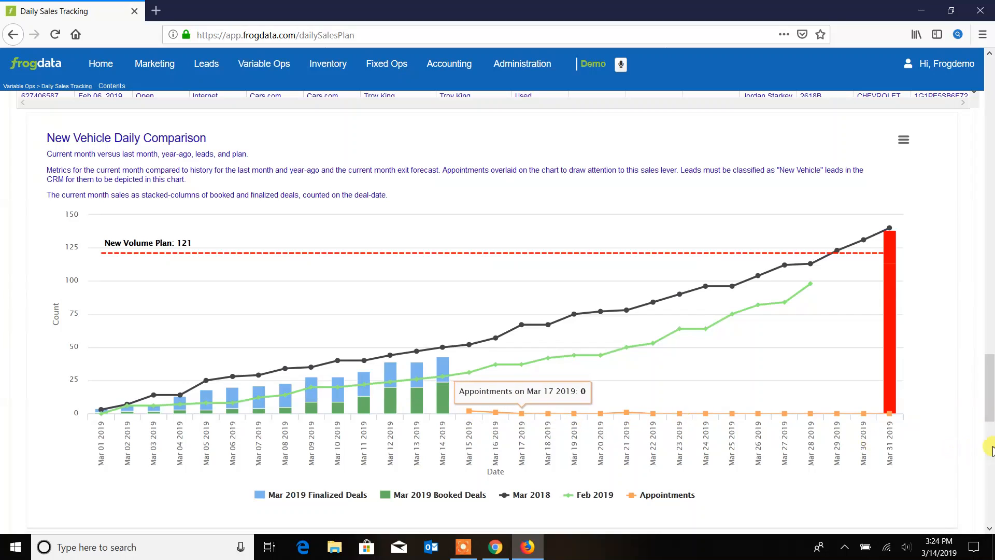
Step: Go past the Used Vehicle Daily Comparison chart to the Exception Report table of vehicles with $0 cost
scroll(956, 438, "down", 3)
scroll(956, 445, "down", 12)
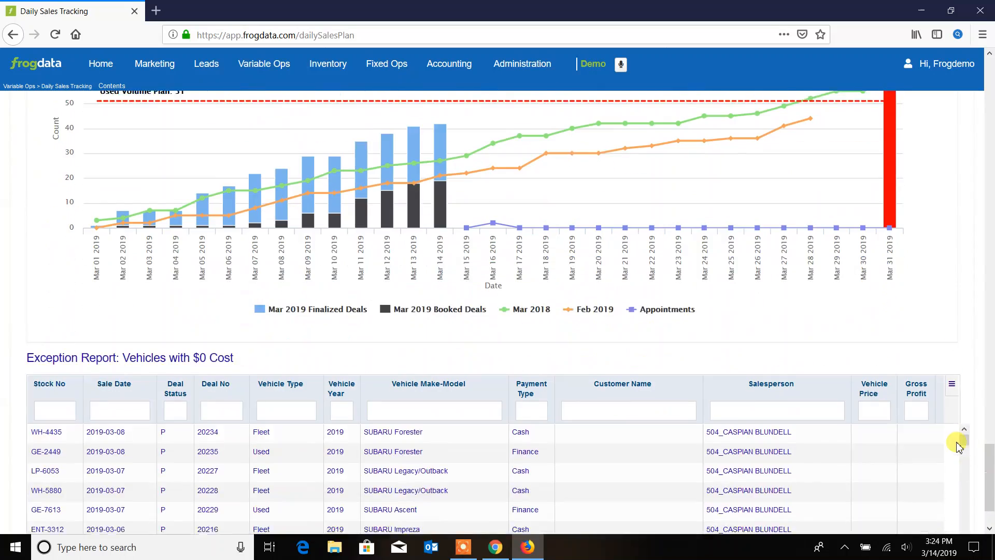